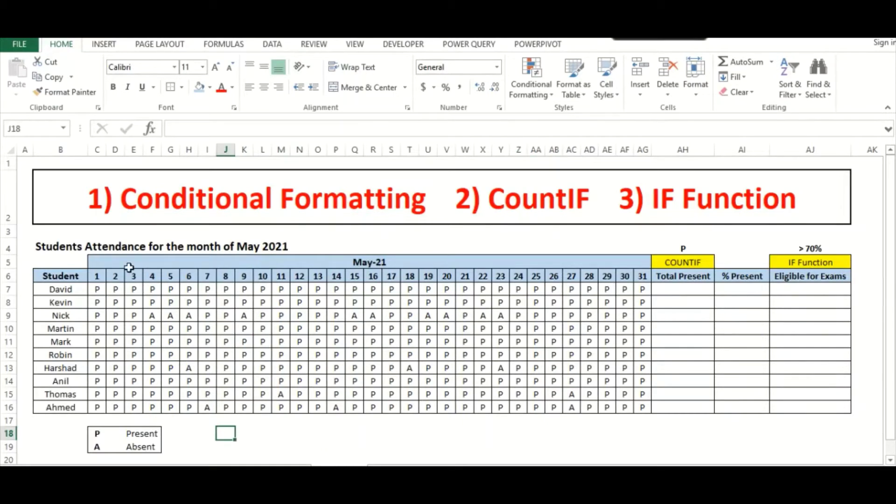
Start a new conditional formatting rule on C7:AG16 for cells containing the text in $C$18.
left_click_drag(97, 290, 643, 407)
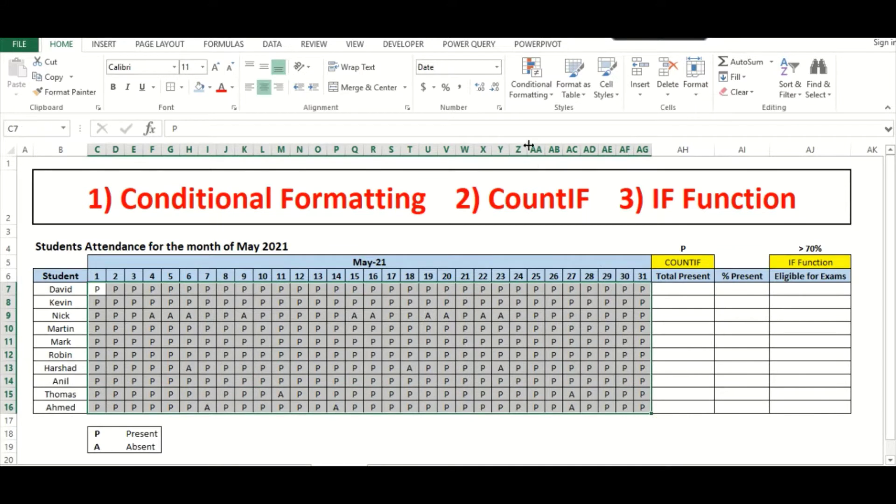
left_click(529, 93)
mouse_move(571, 116)
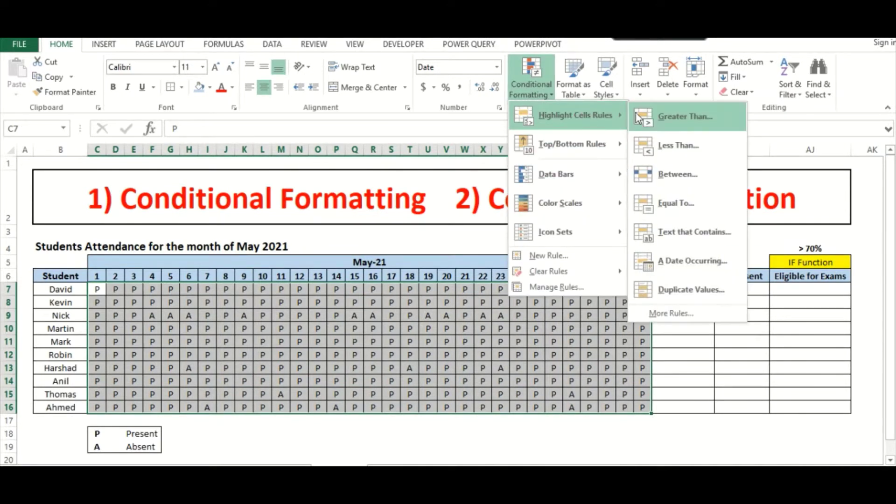
left_click(677, 314)
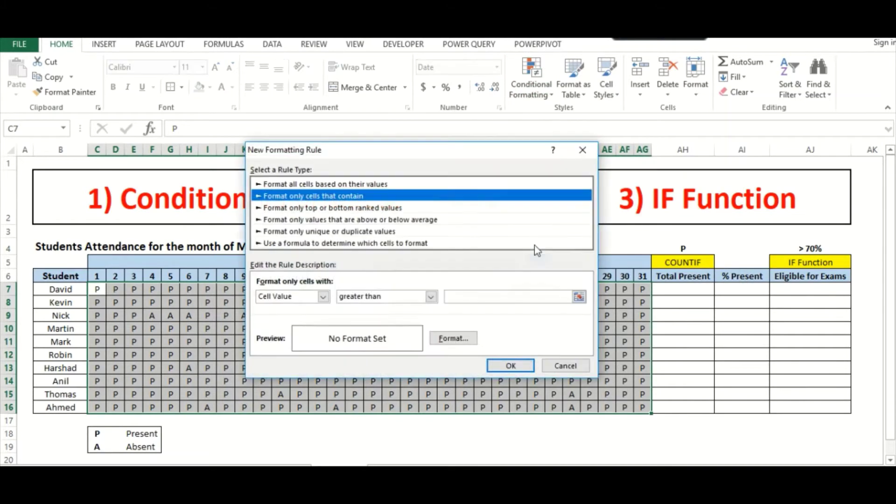
left_click(323, 297)
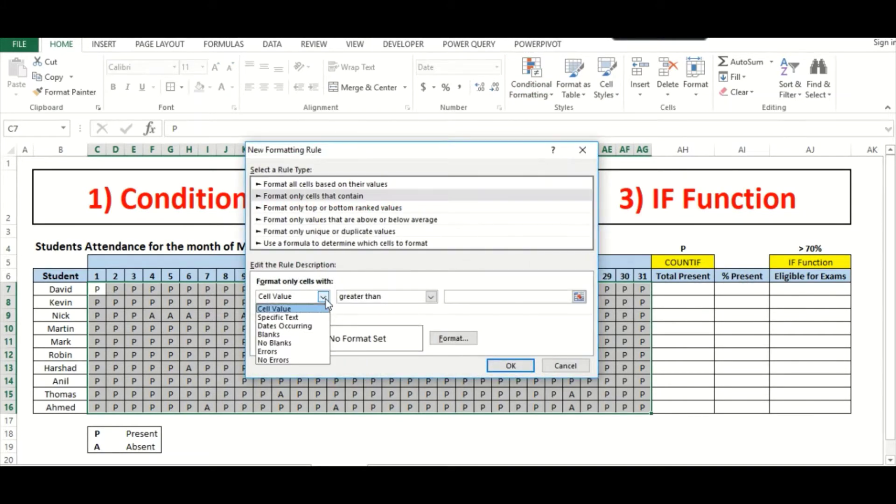
left_click(280, 318)
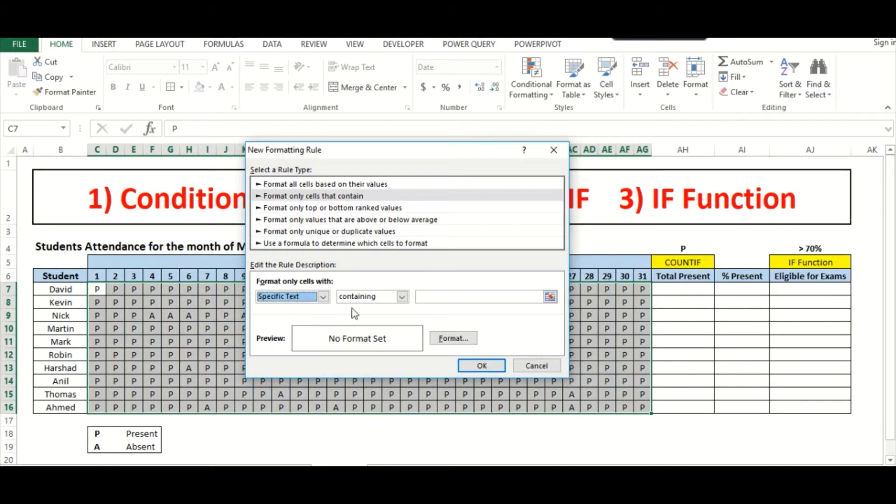
left_click(402, 297)
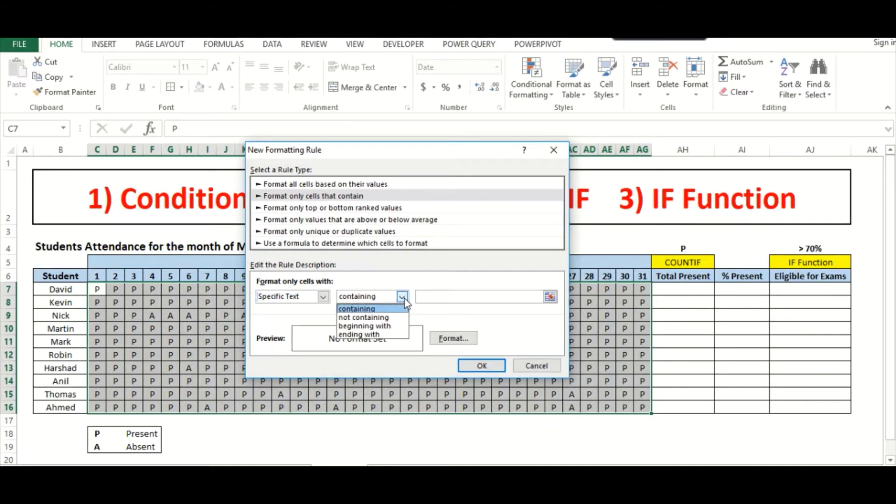
left_click(354, 307)
left_click(438, 297)
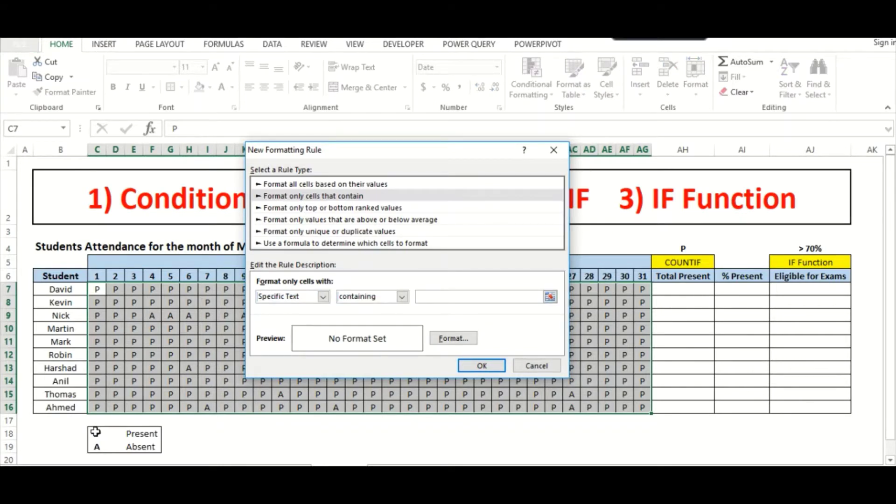
left_click(97, 434)
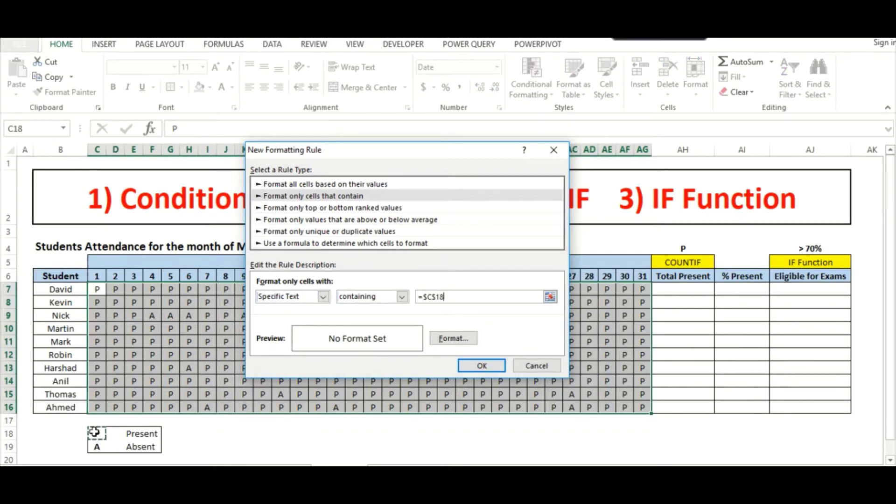
Give the P rule a light blue fill and apply it to the grid.
left_click(453, 339)
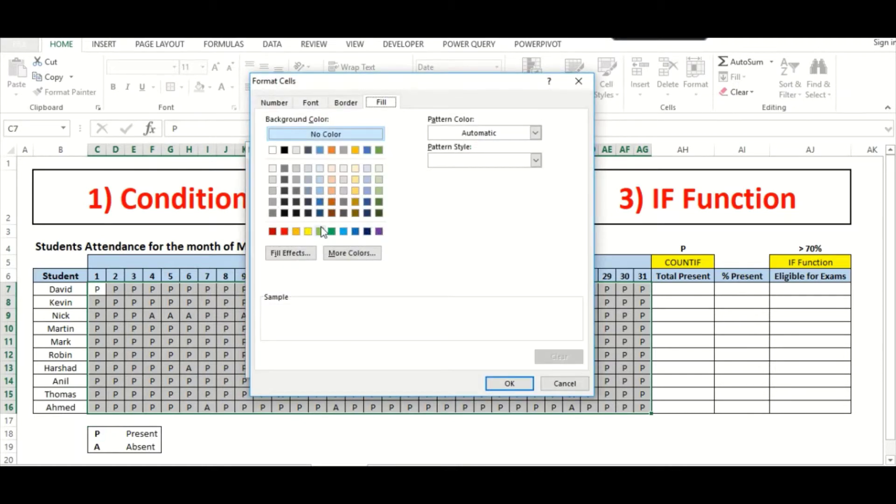
left_click(320, 168)
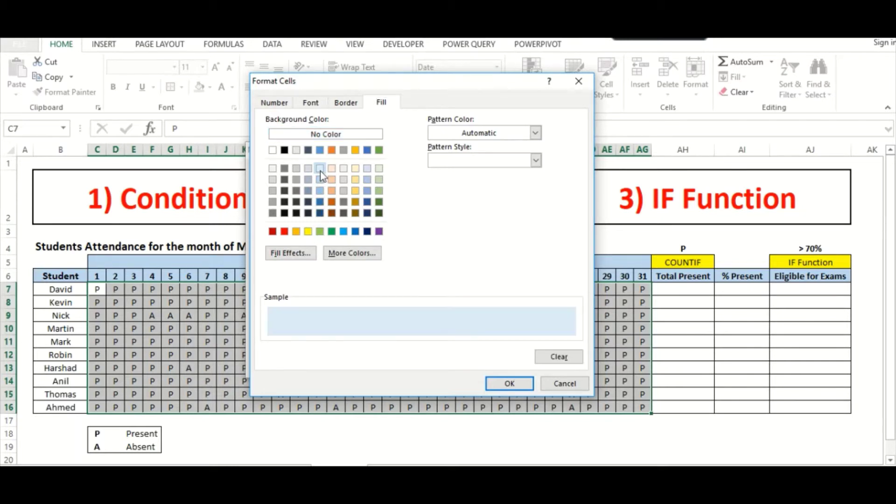
left_click(508, 383)
left_click(479, 365)
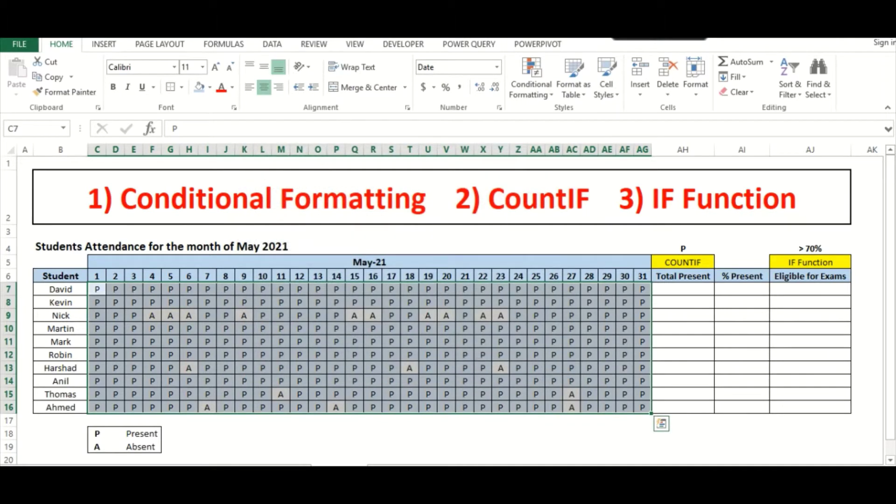
left_click(332, 435)
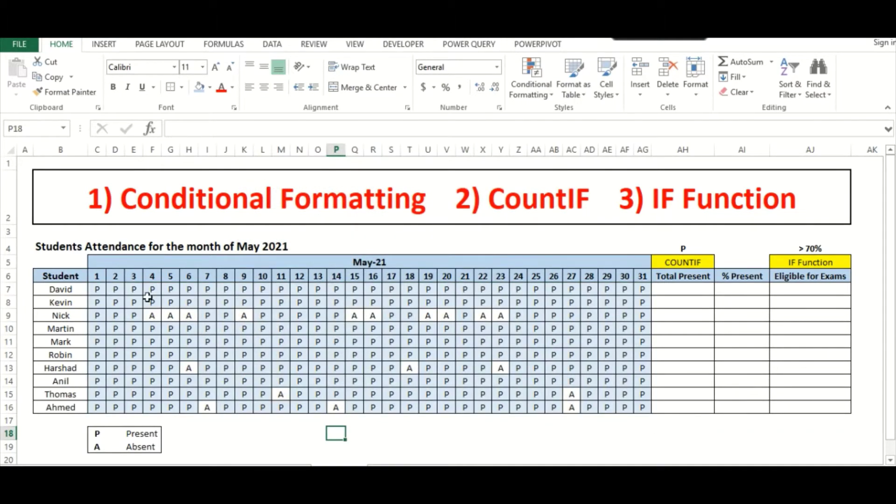
Start a second rule on C7:AG16 for cells containing the A code in $C$19.
mouse_move(97, 289)
left_mouse_down()
mouse_move(603, 435)
mouse_move(643, 408)
left_mouse_up()
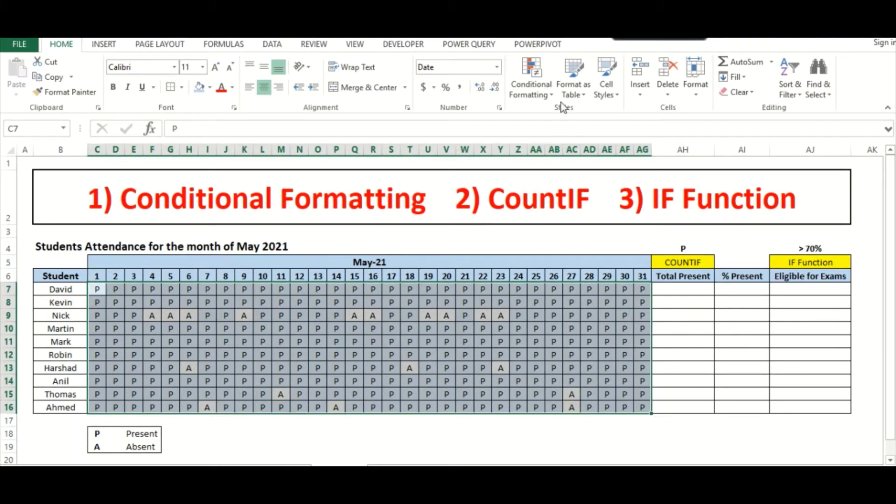
left_click(536, 83)
mouse_move(570, 114)
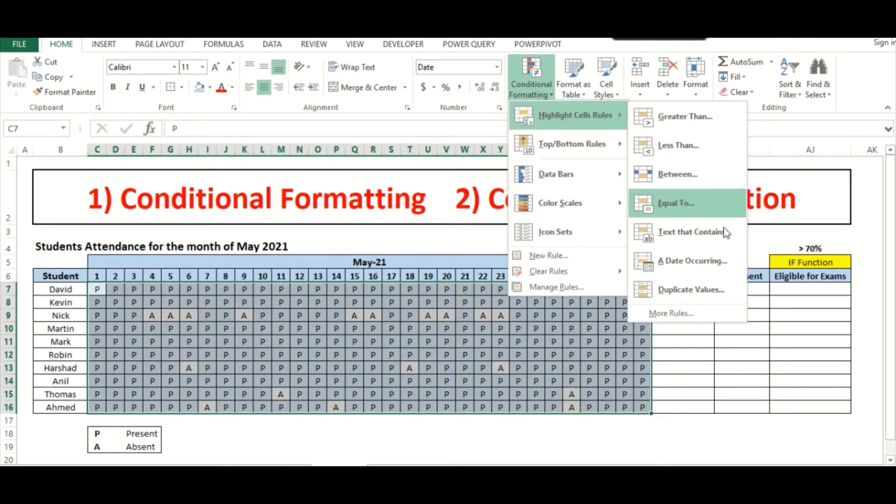
left_click(679, 314)
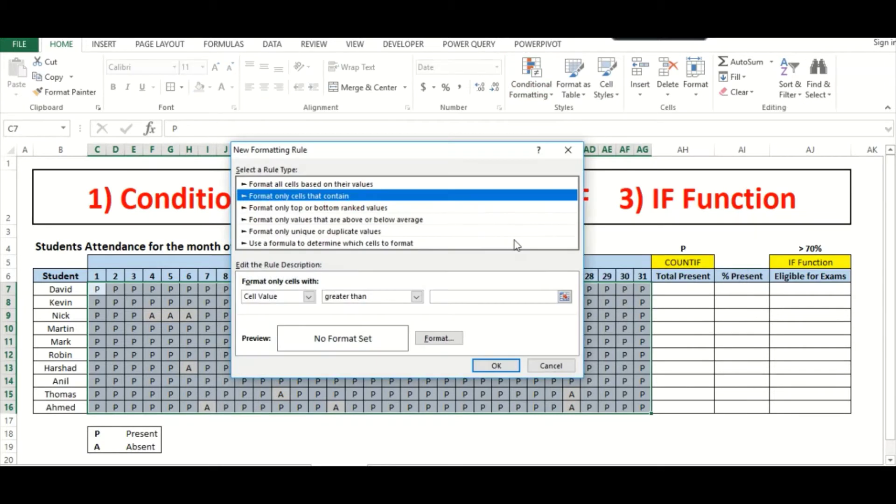
left_click(309, 298)
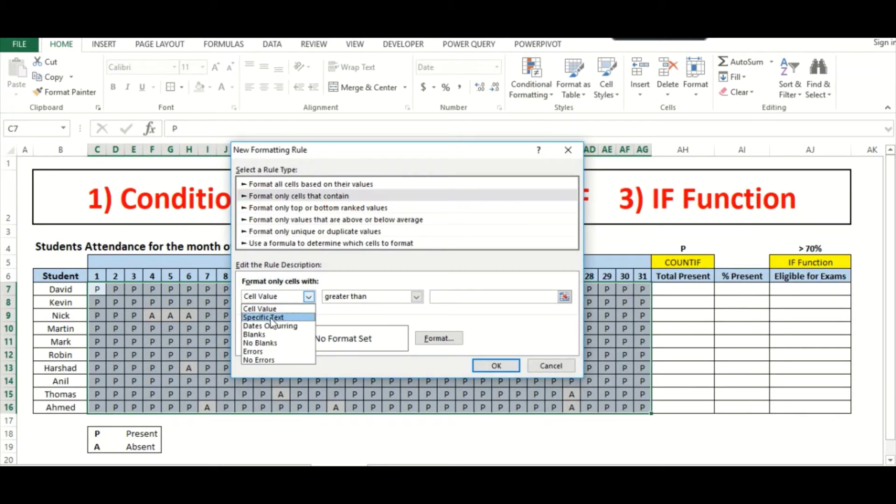
left_click(273, 318)
left_click(386, 299)
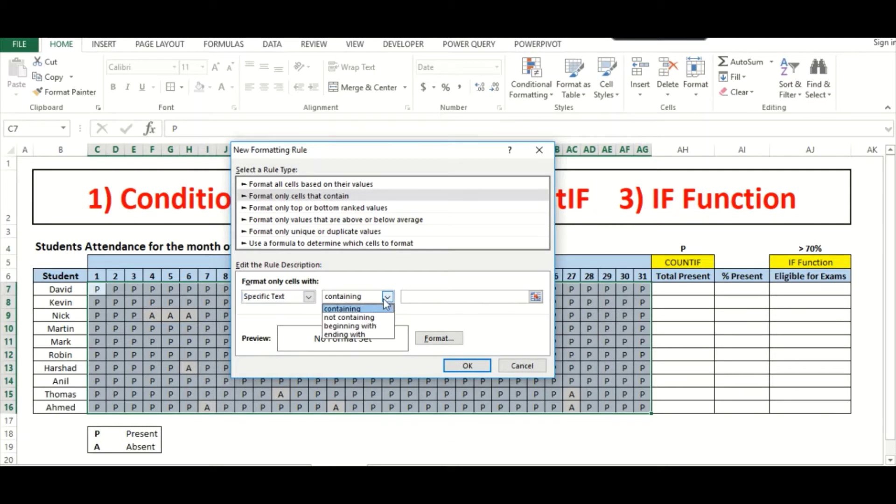
left_click(366, 308)
left_click(419, 297)
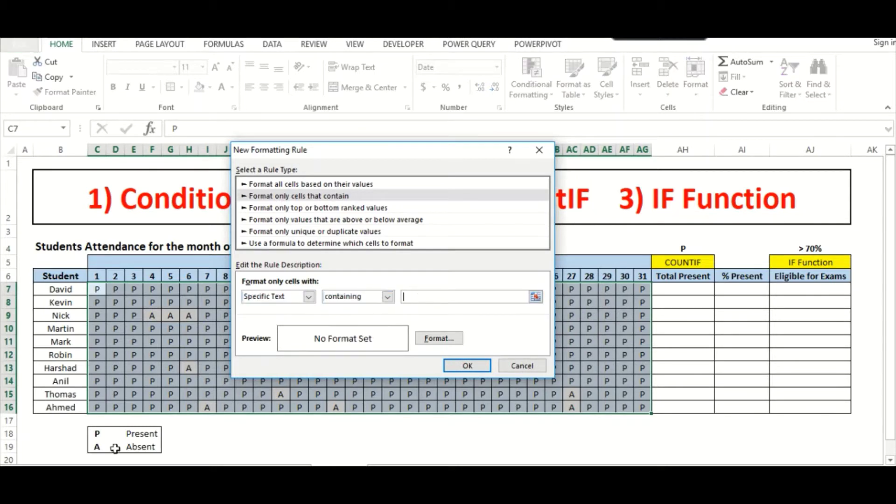
left_click(97, 447)
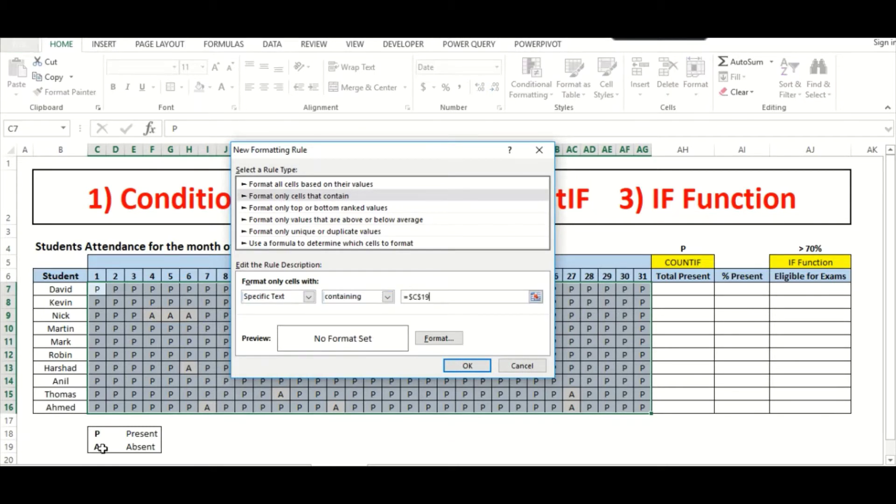
Set the absent rule's fill to orange and apply it to the grid.
left_click(439, 338)
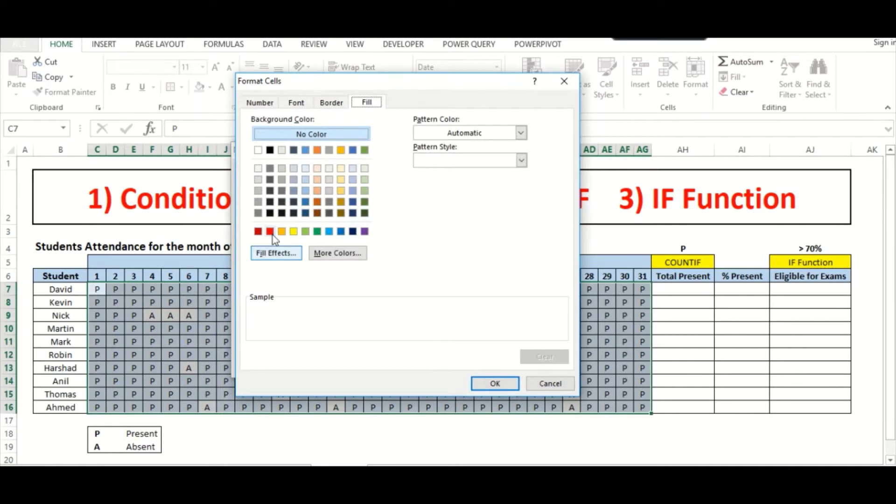
left_click(282, 231)
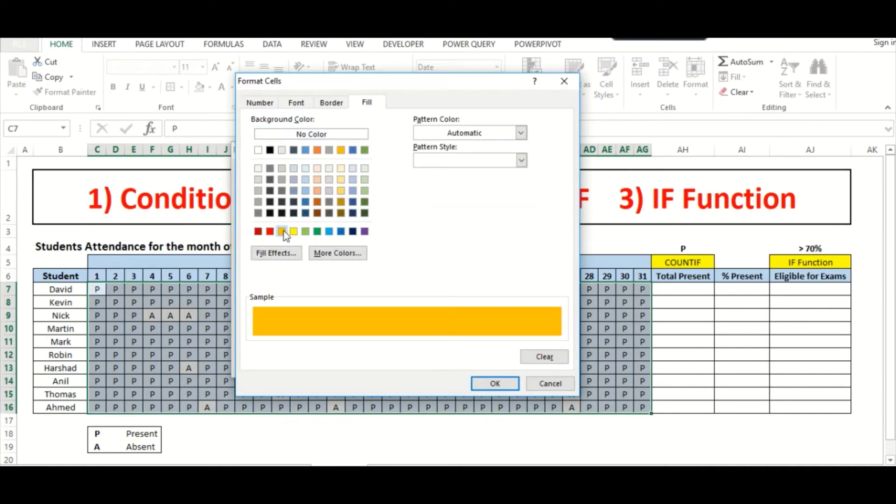
left_click(503, 383)
left_click(467, 365)
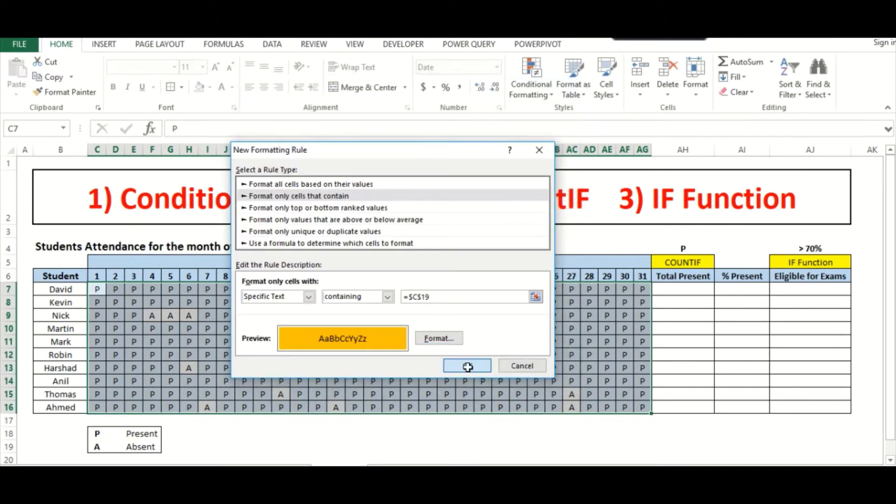
left_click(607, 422)
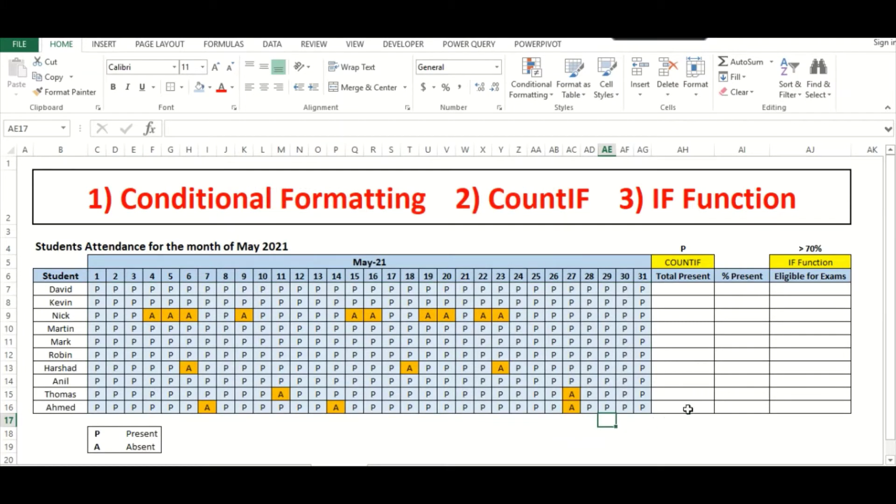
Enter =COUNTIF(C7:AG7,AH4) in AH7 to count the first student's P days.
left_click(682, 288)
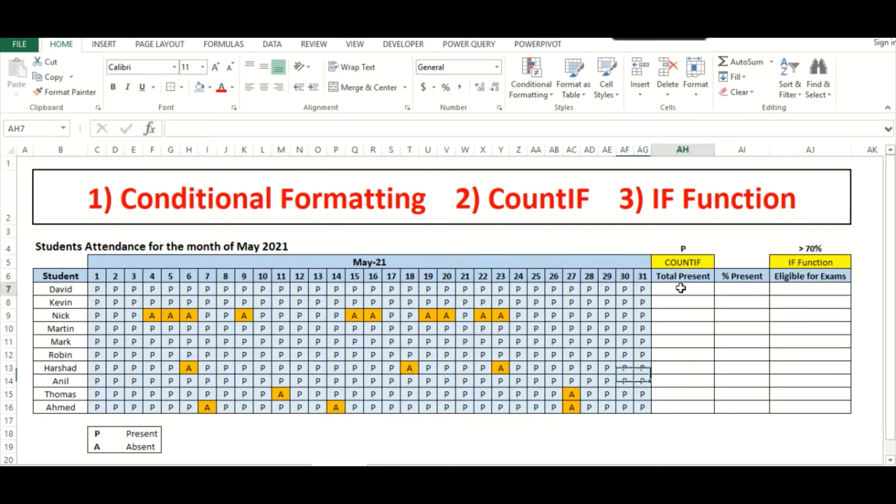
type("=")
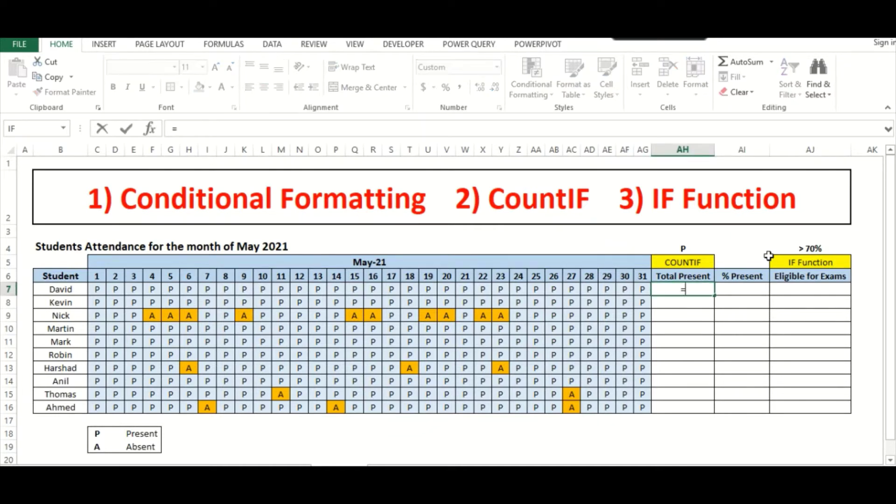
type("cou")
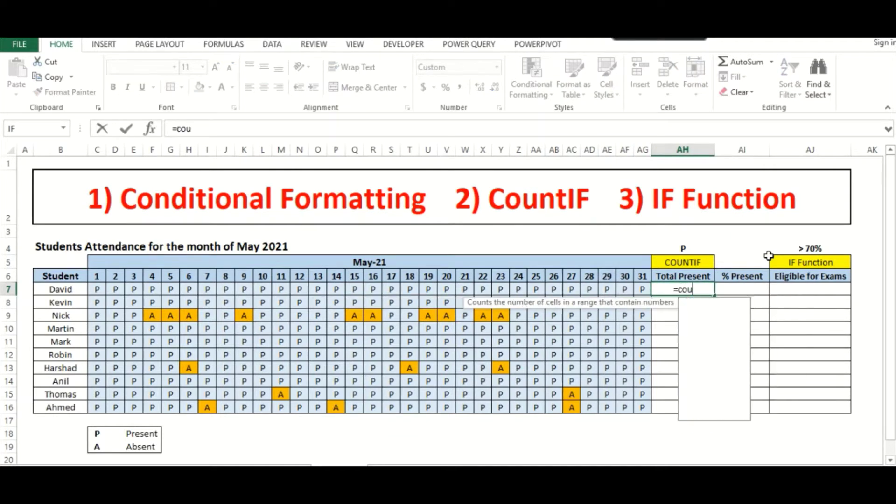
type("ntif")
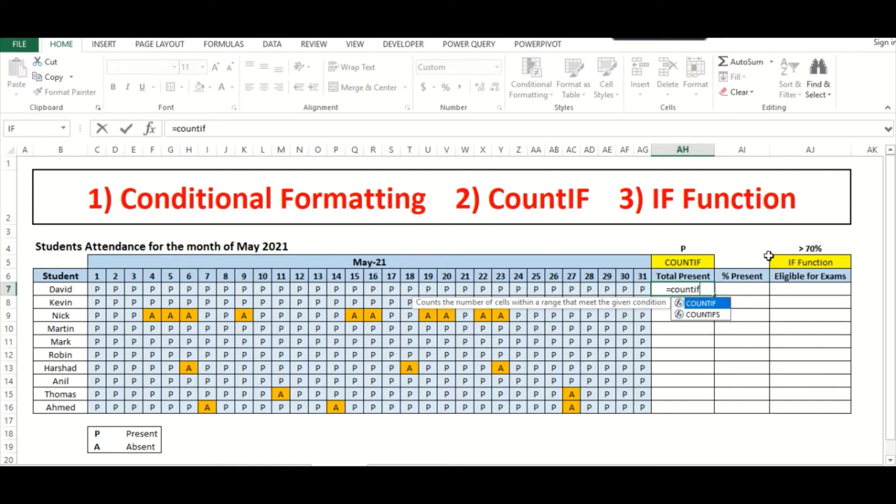
type("(")
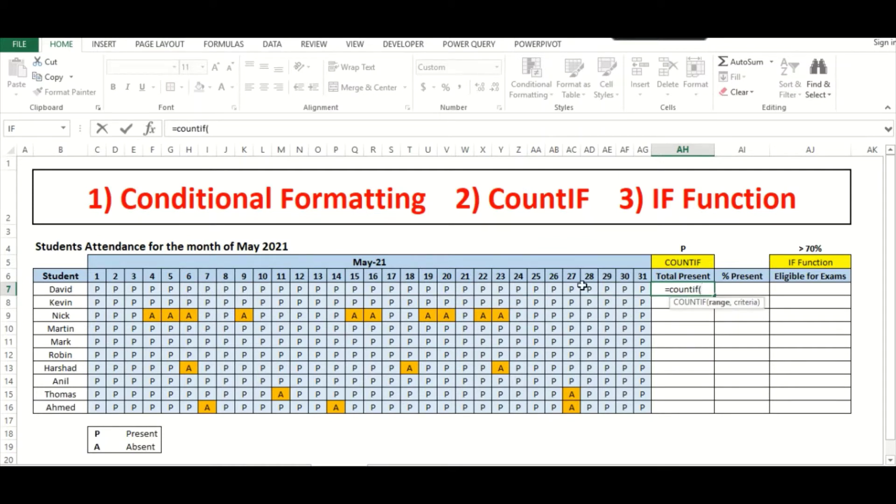
left_click_drag(98, 290, 606, 284)
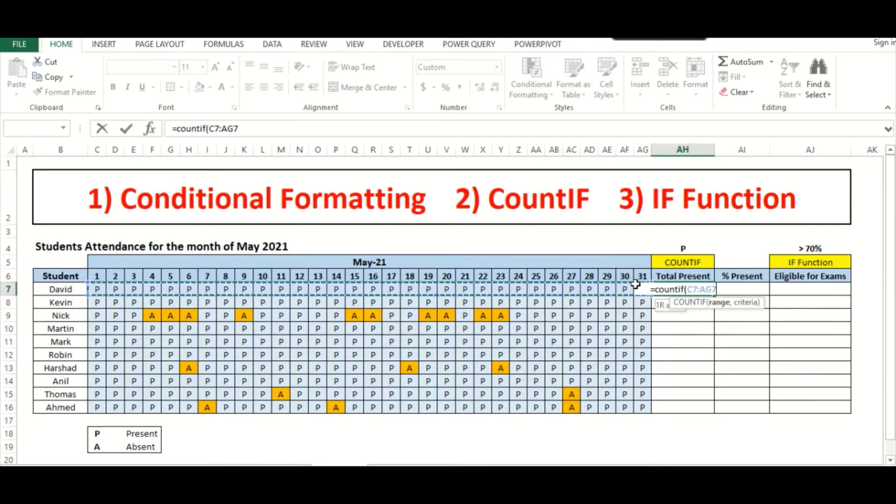
left_click_drag(606, 284, 638, 286)
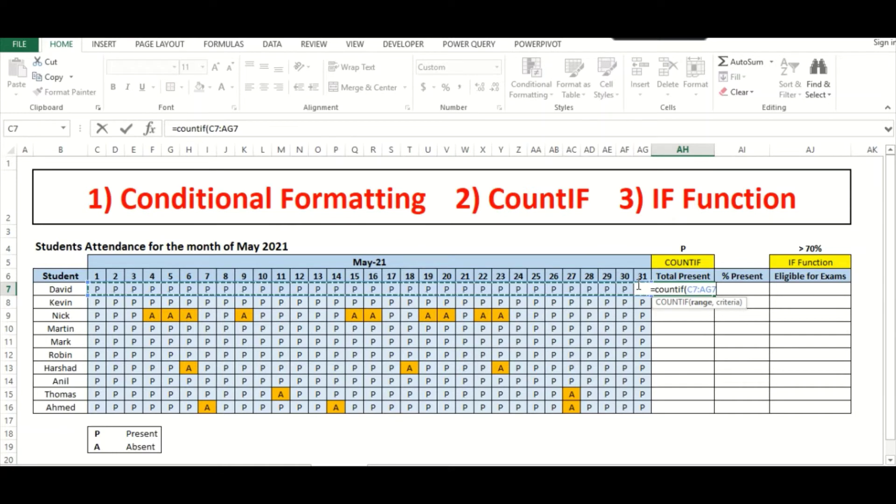
type(",")
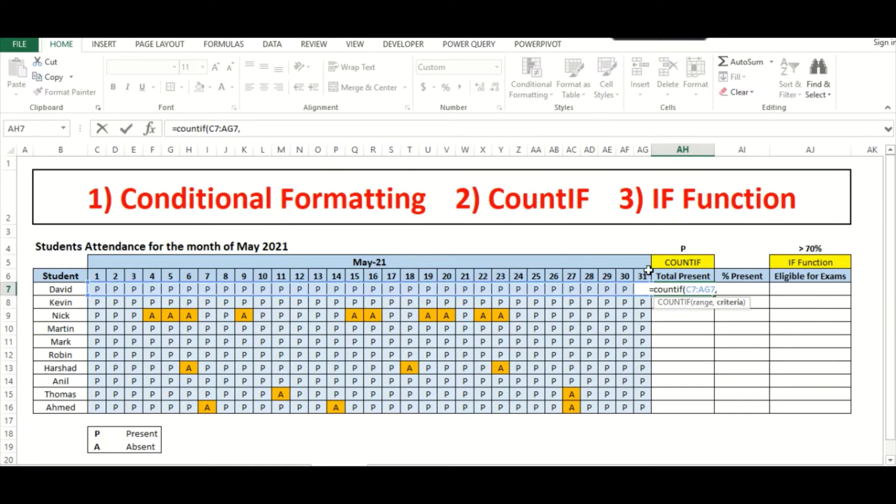
left_click(672, 250)
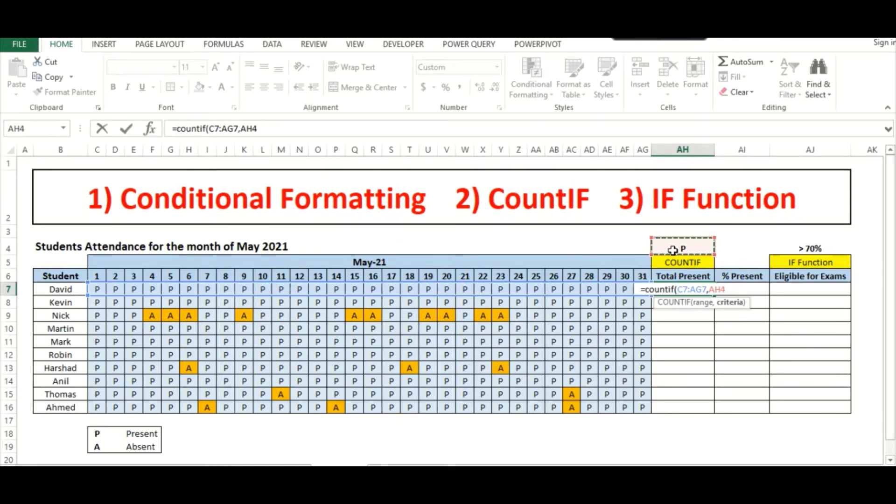
type(")")
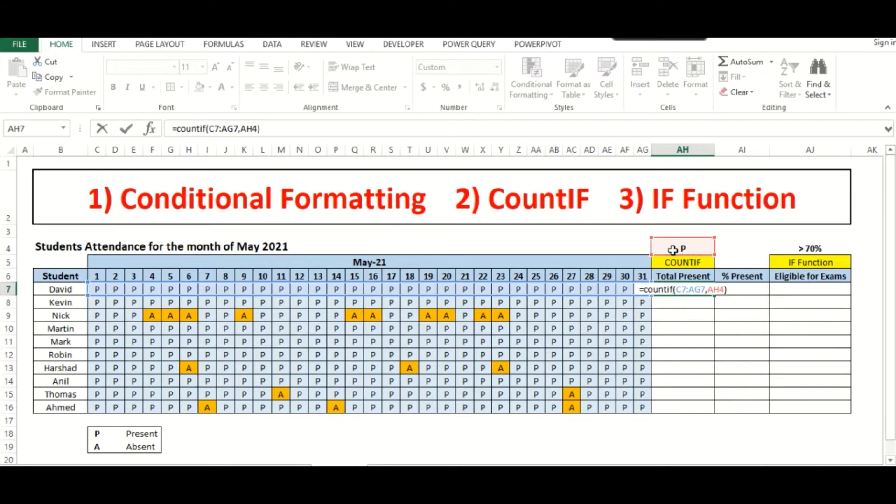
key("Return")
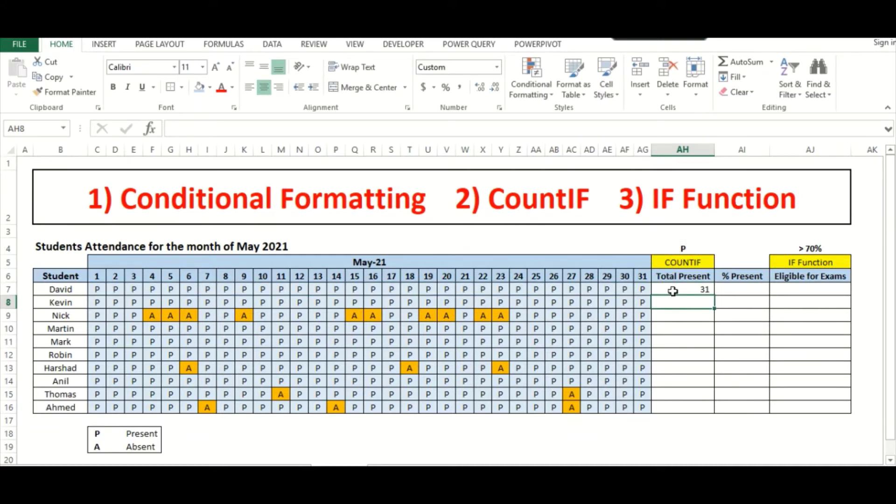
Make the criterion $AH$4 absolute and fill the COUNTIF formula down to AH16.
left_click(673, 291)
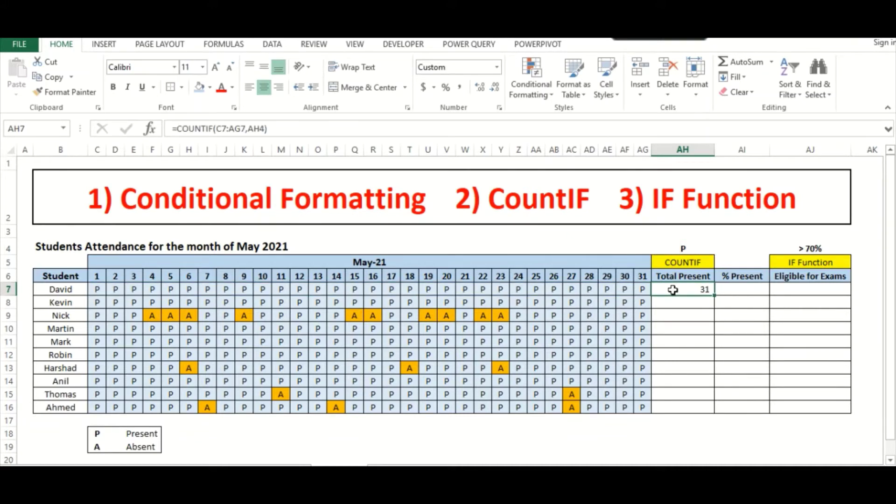
left_click(270, 128)
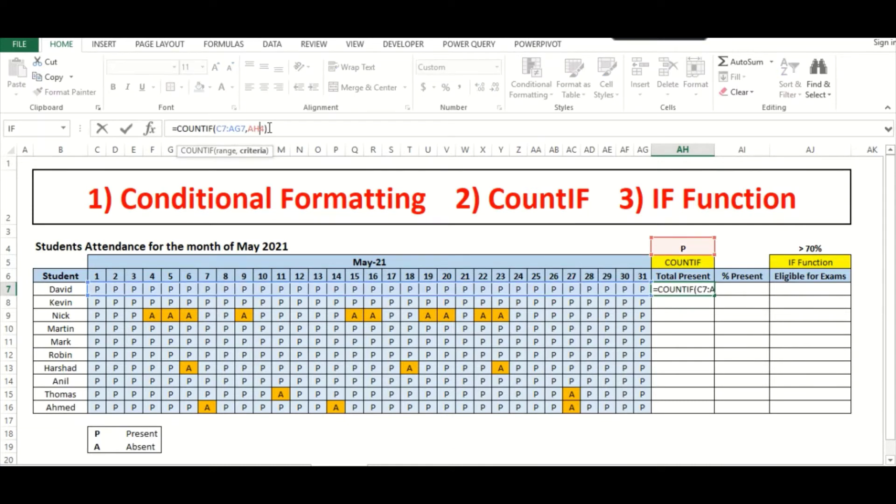
key("F4")
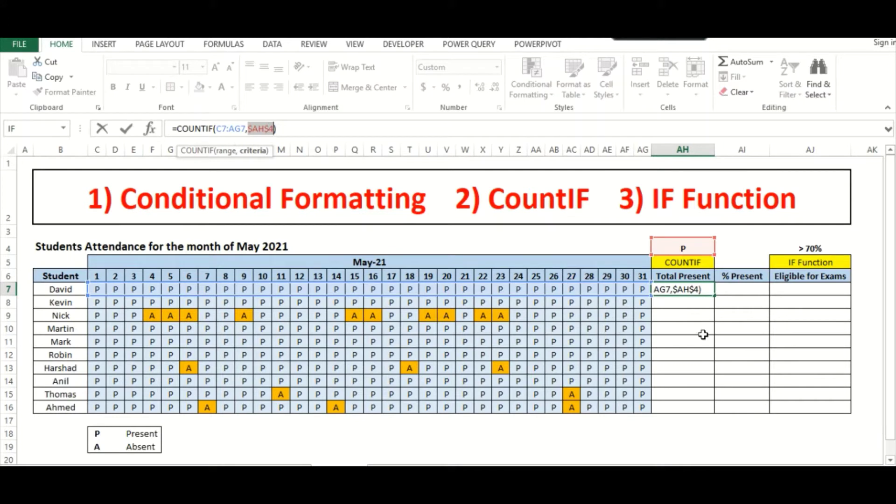
key("Return")
left_click(701, 286)
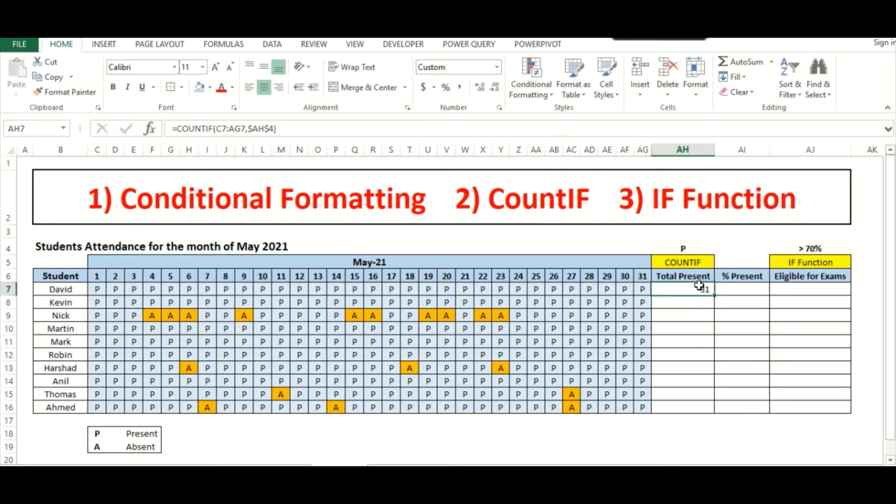
left_click_drag(715, 297, 712, 413)
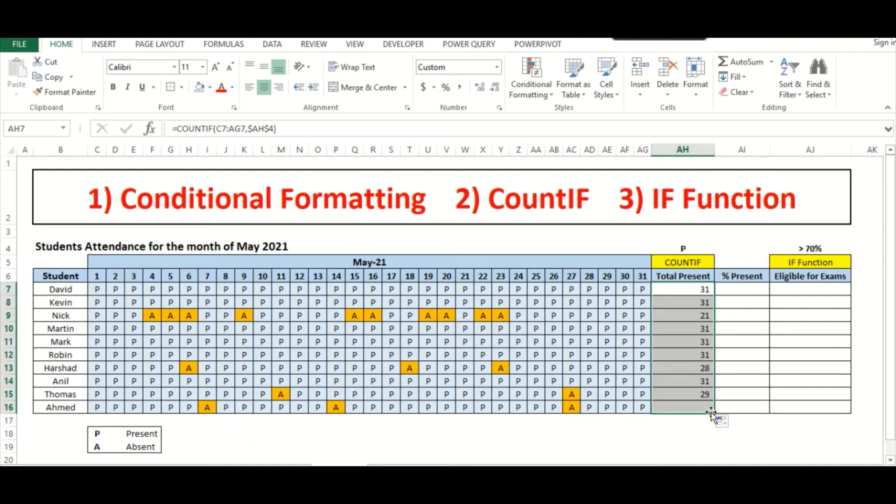
left_click(697, 430)
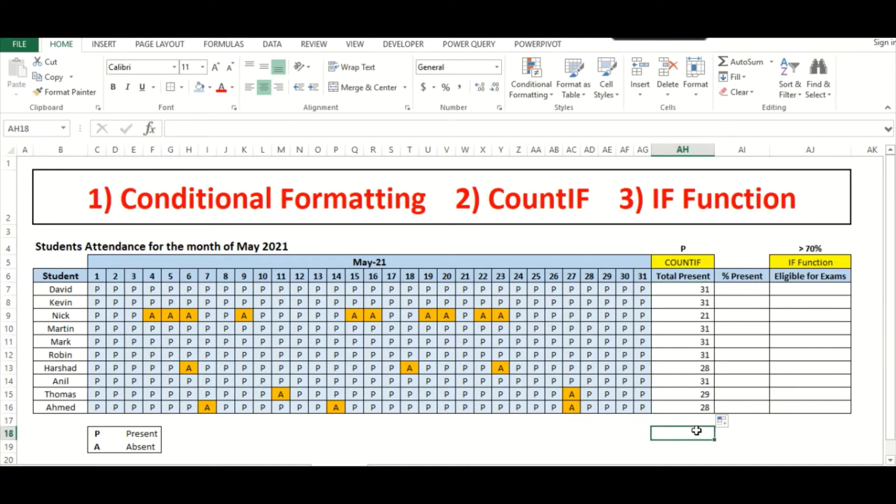
Enter =+AH7/AG6 in AI7 for the first student's percentage present.
left_click(742, 290)
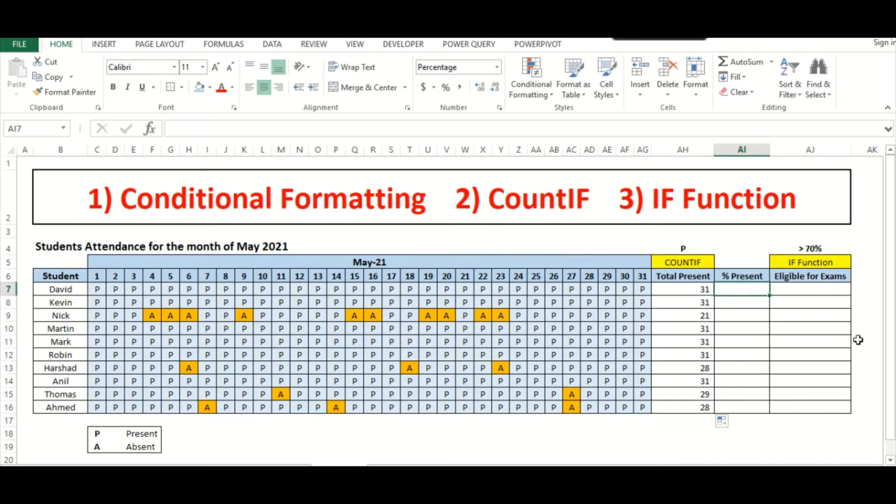
type("+")
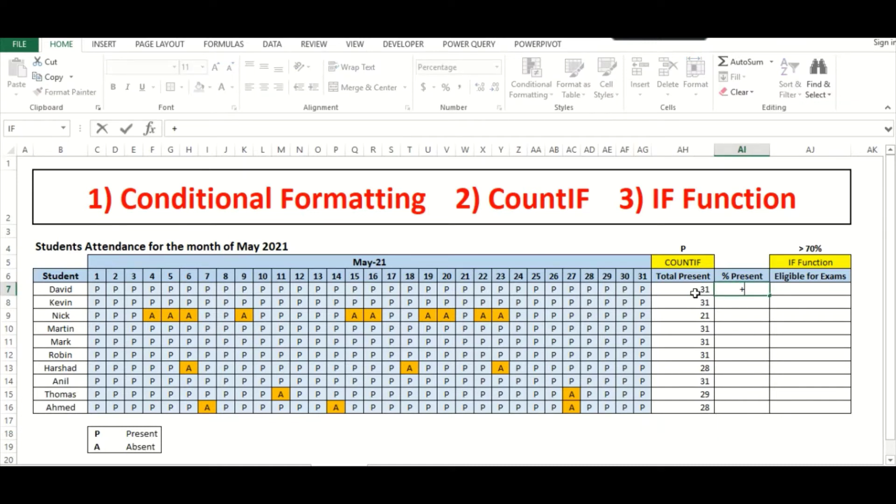
left_click(688, 289)
type("/")
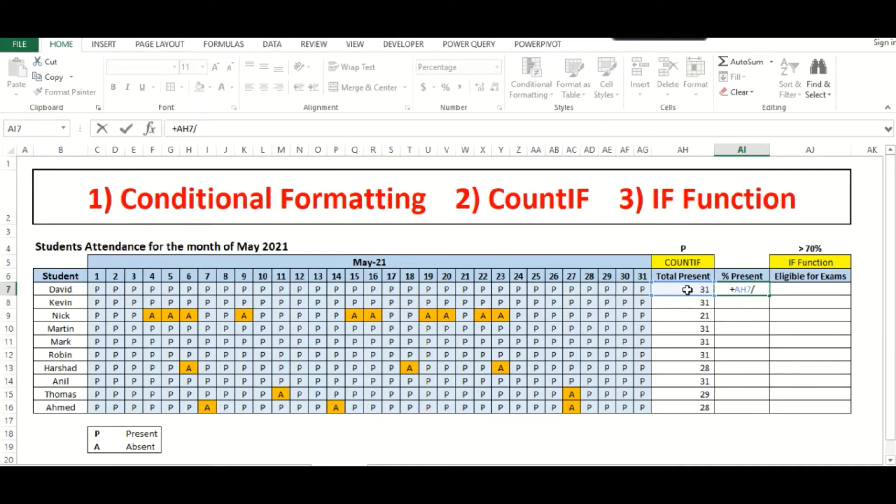
left_click(642, 277)
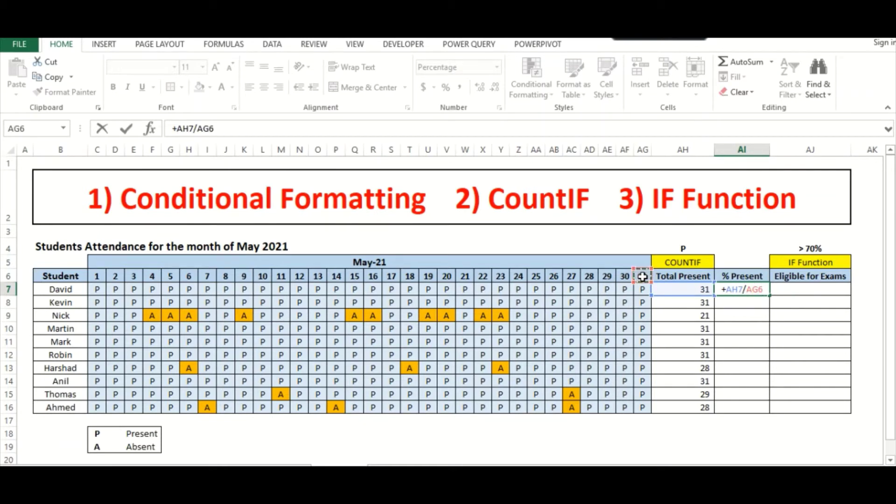
key("Return")
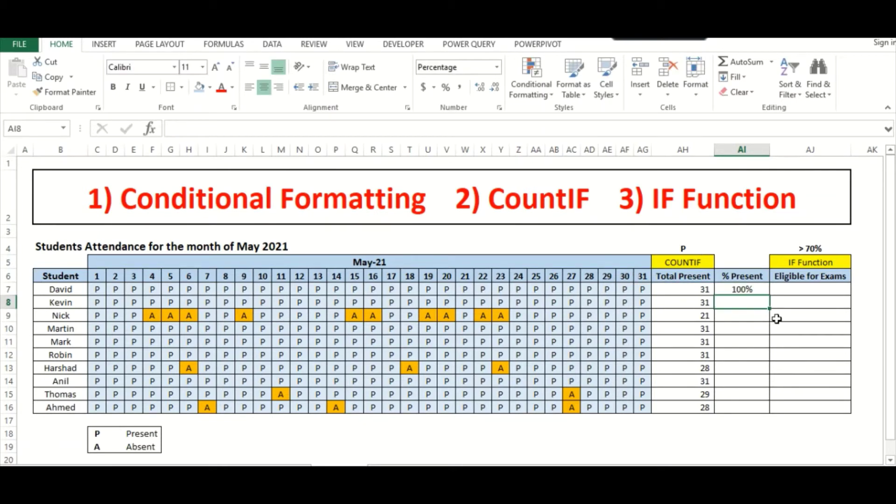
Lock the day count as $AG$6 and fill the percentage formula down to AI16.
left_click(757, 289)
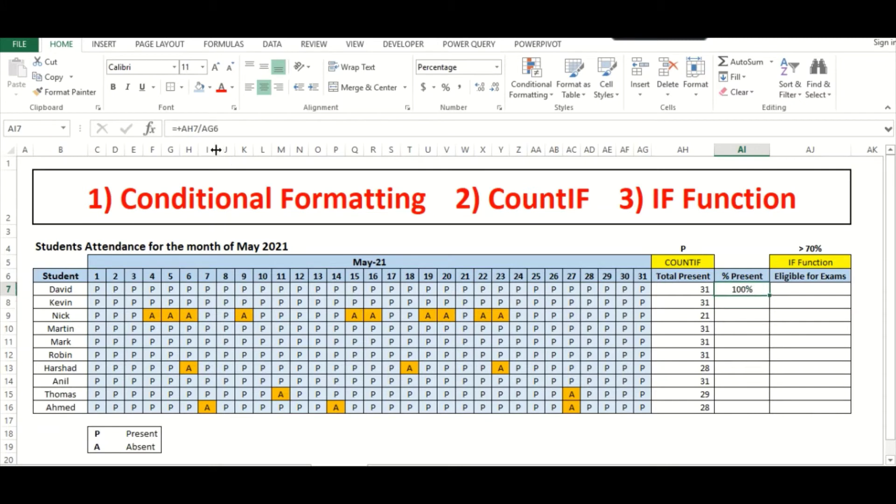
left_click(211, 132)
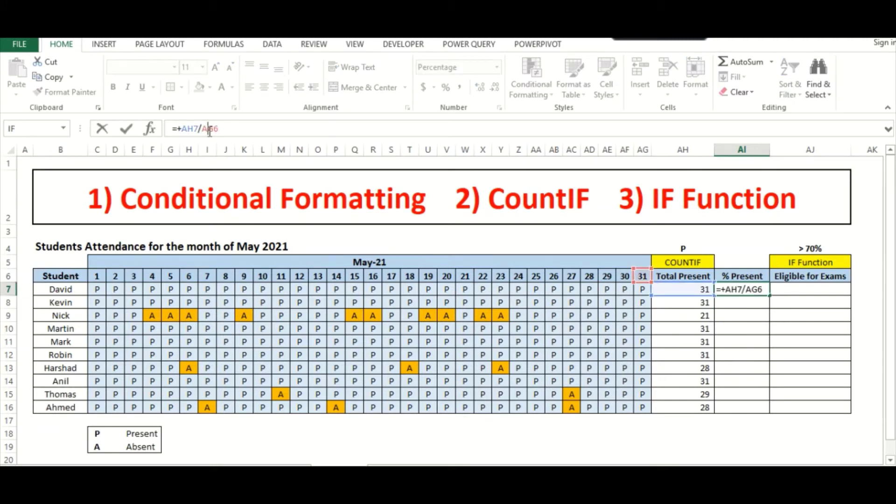
key("F4")
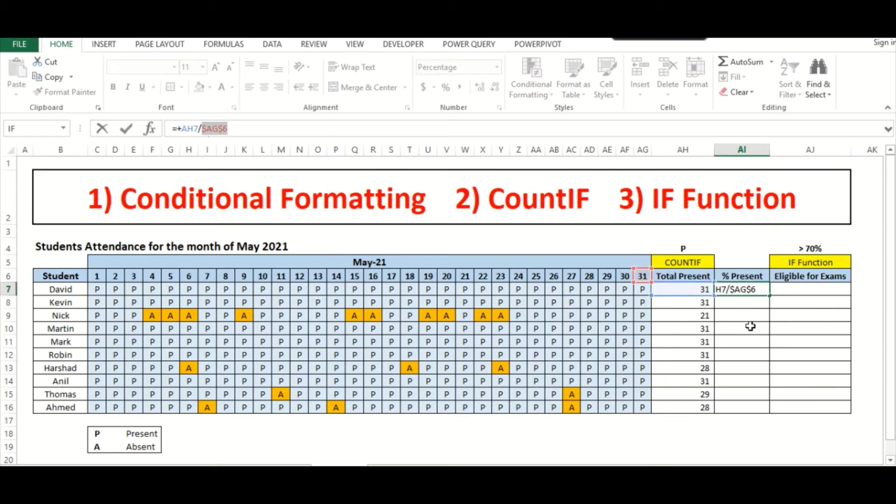
key("Return")
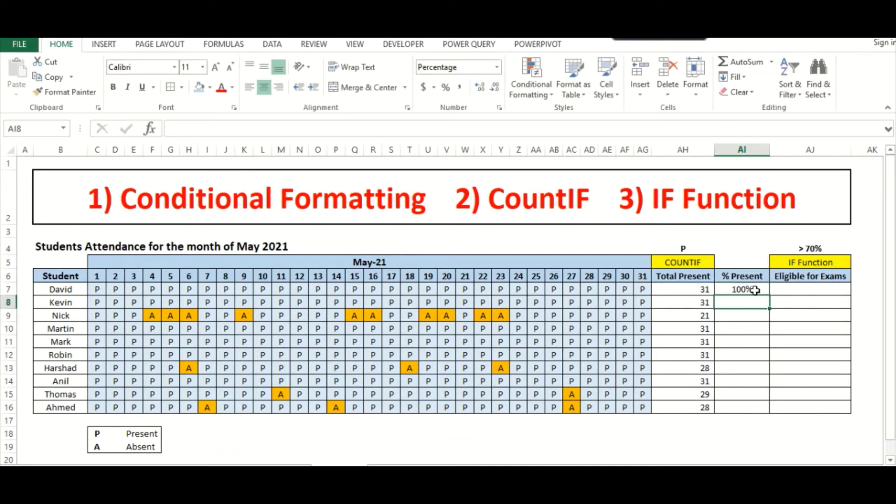
left_click(760, 290)
left_click_drag(769, 295, 766, 414)
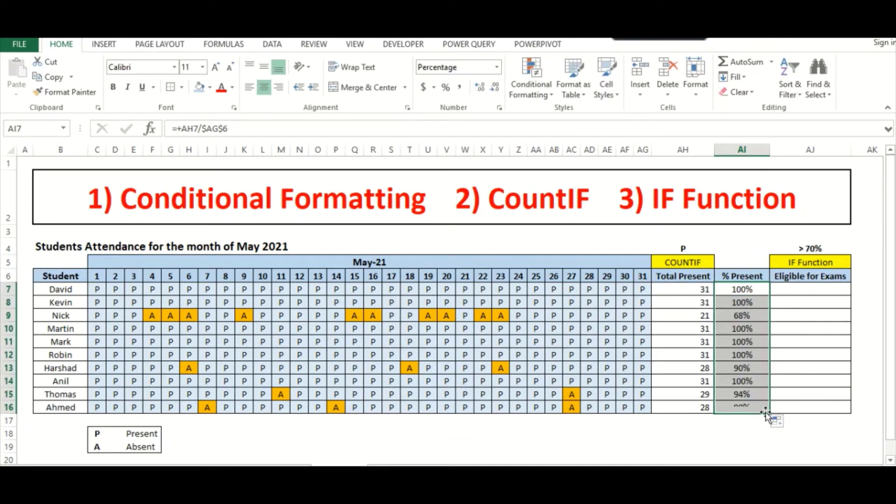
left_click(805, 426)
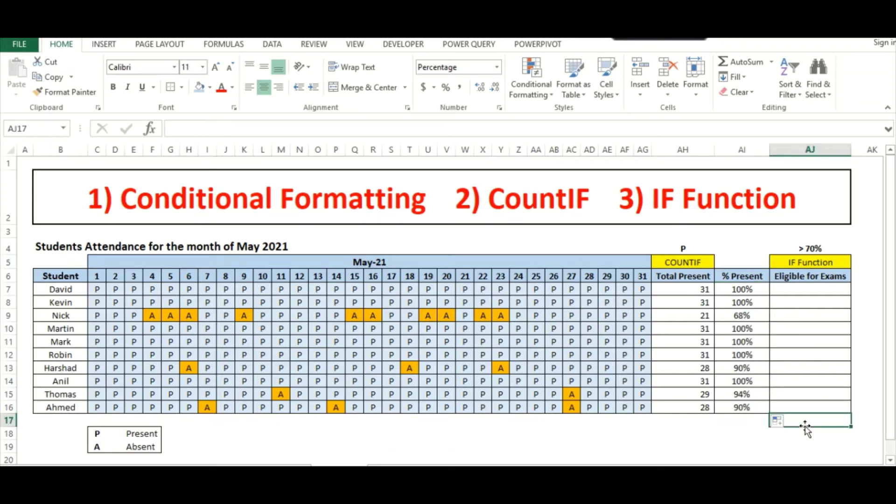
Type =IF(AI7>70%,"Yes","No' into AJ7, ending with a mistaken apostrophe.
left_click(810, 289)
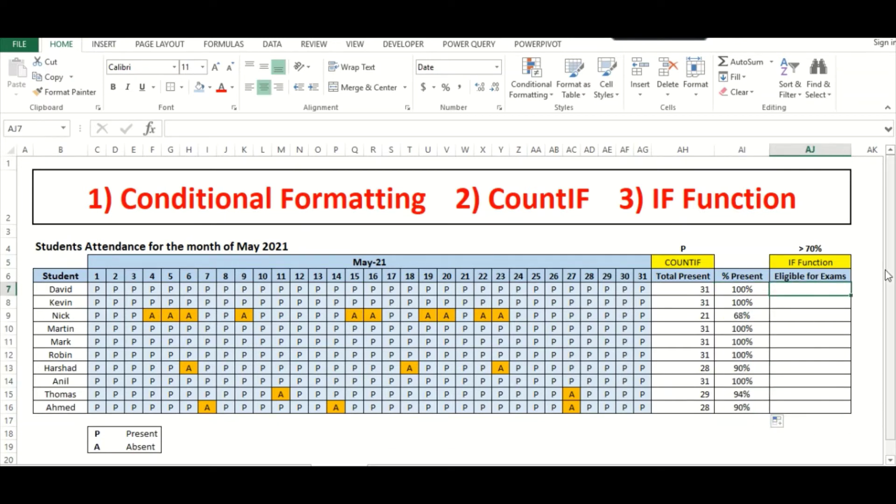
type("=i")
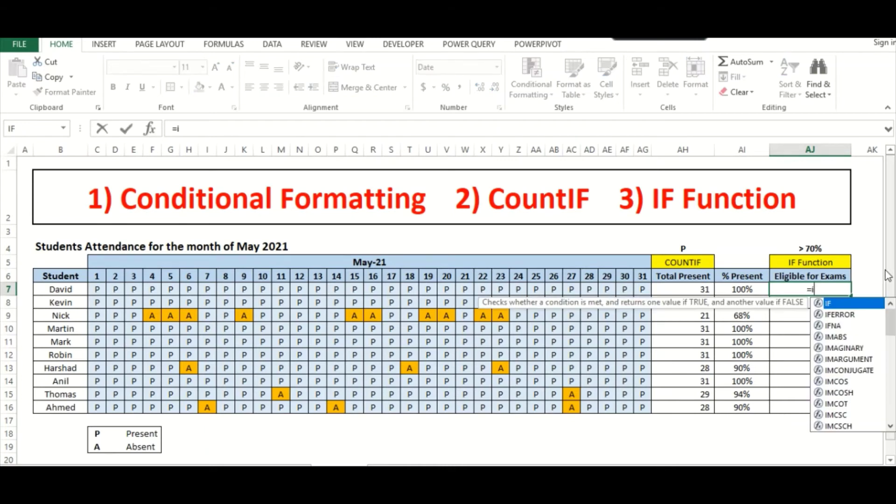
type("f(")
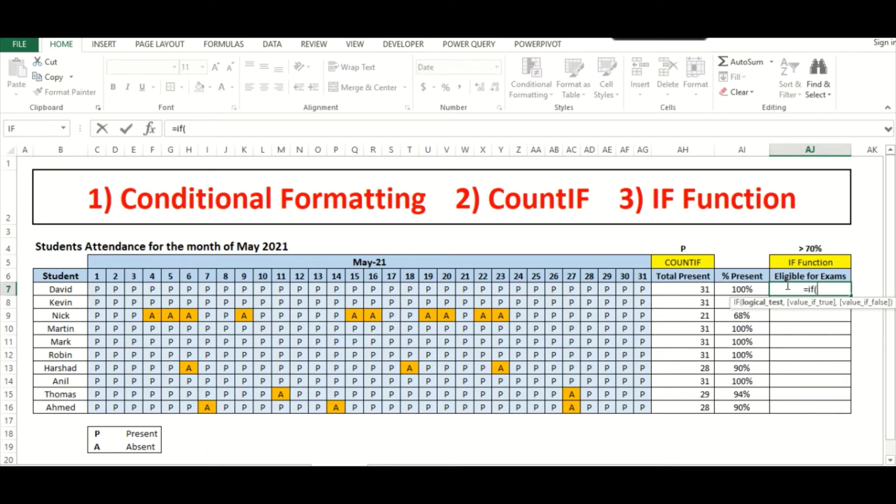
left_click(743, 290)
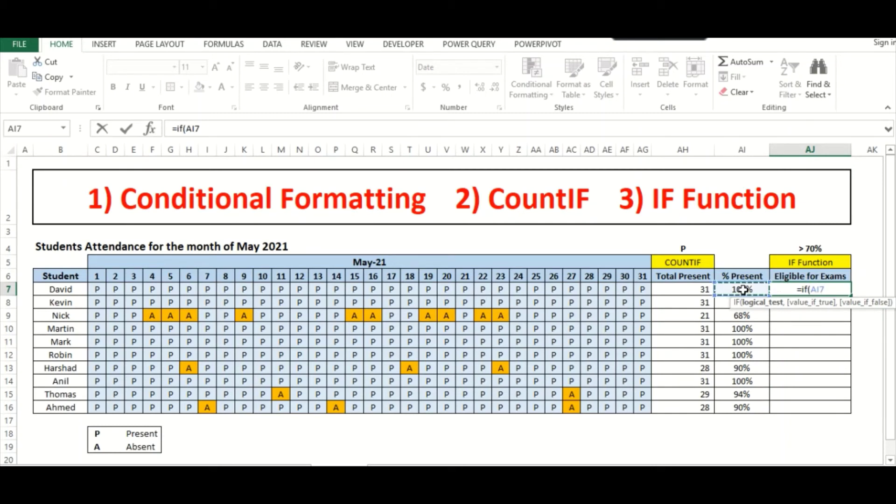
type(">=")
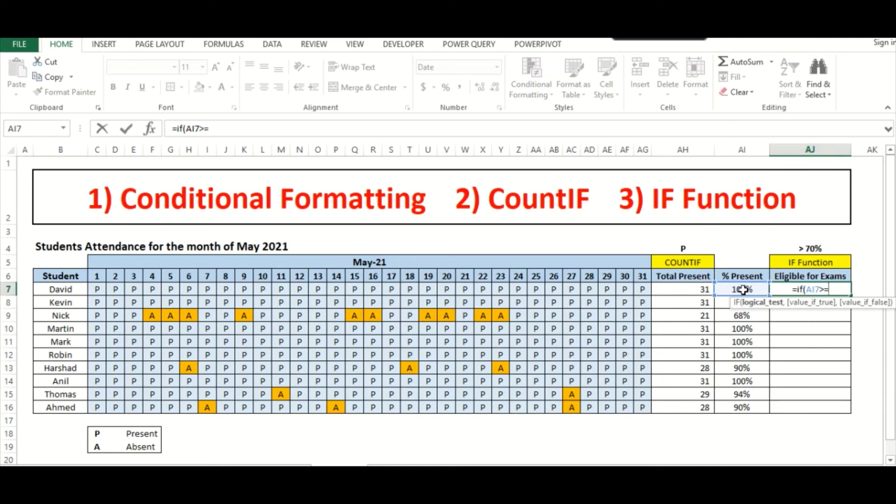
key("BackSpace")
type("70%")
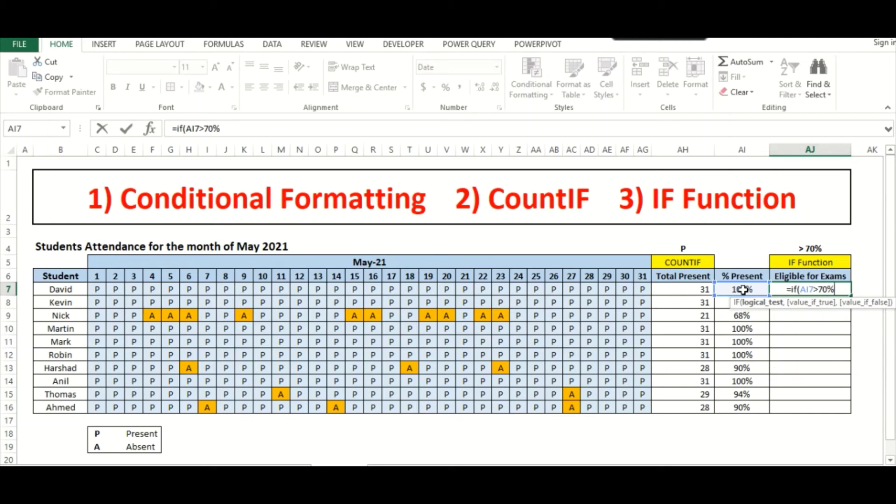
type(",")
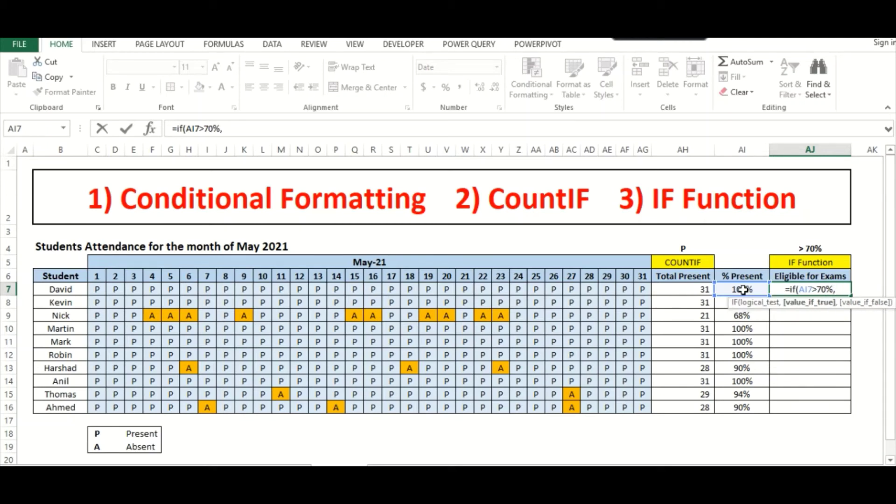
type("\"")
type("Yes")
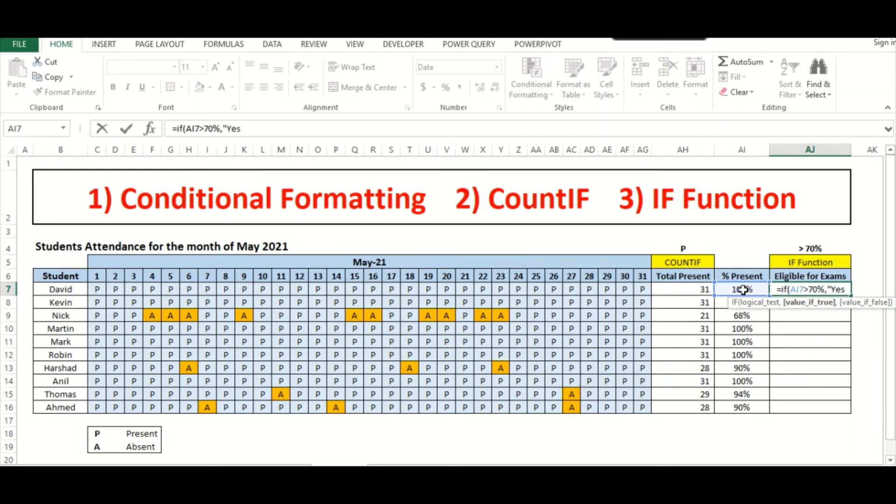
type("\",")
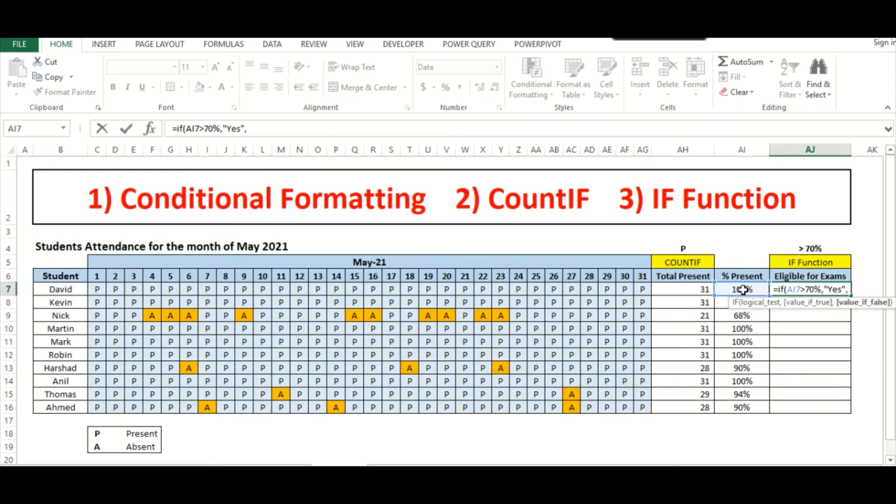
type("\"No")
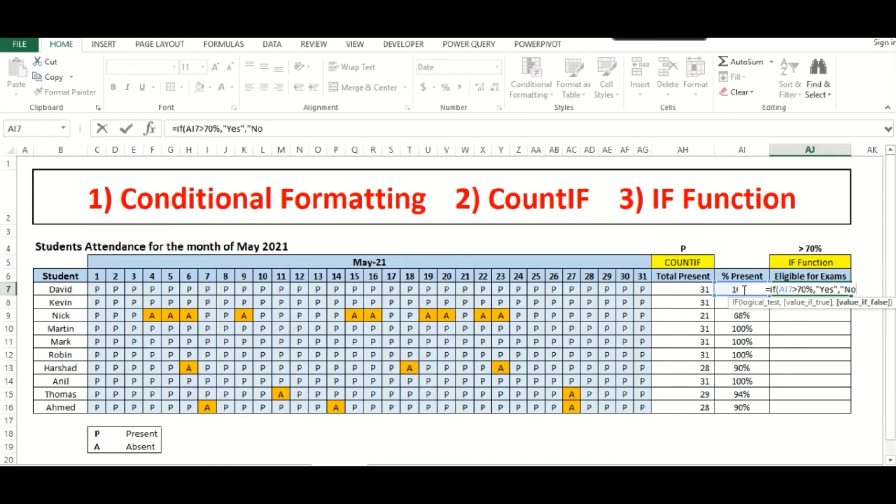
type("'")
Dismiss the formula error and end the IF with "No") so AJ7 shows Yes.
key("Return")
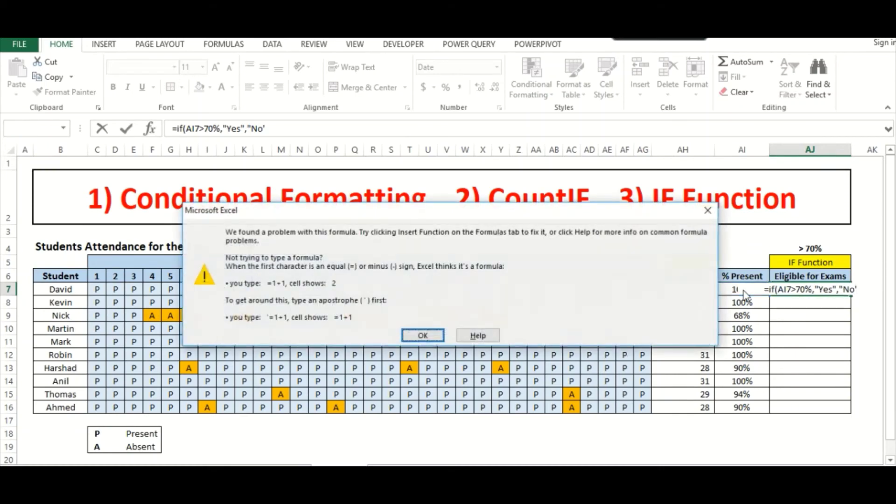
key("Return")
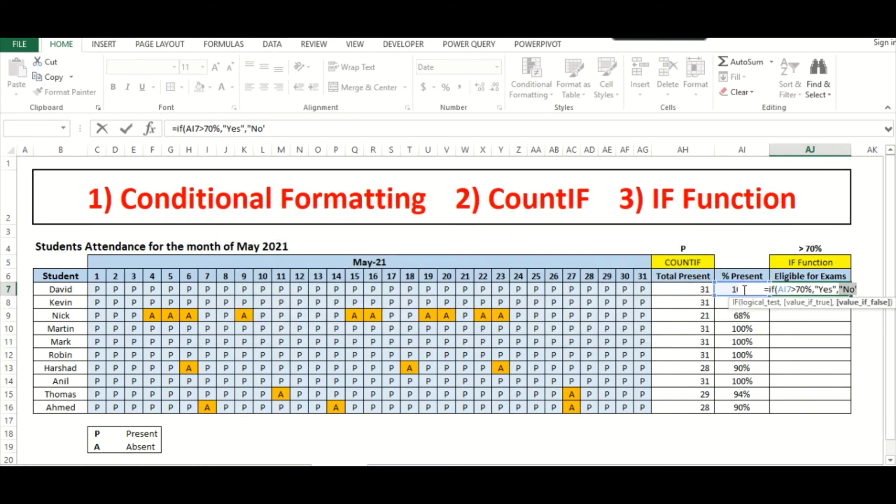
key("BackSpace")
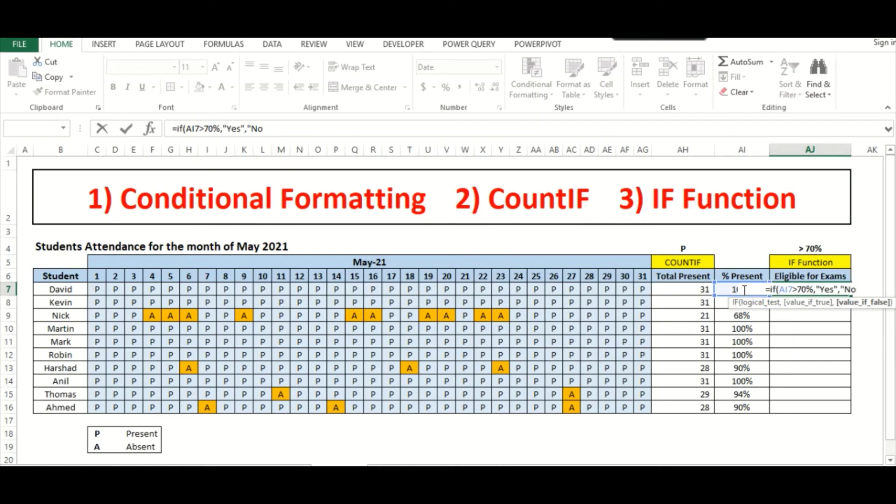
type("\")")
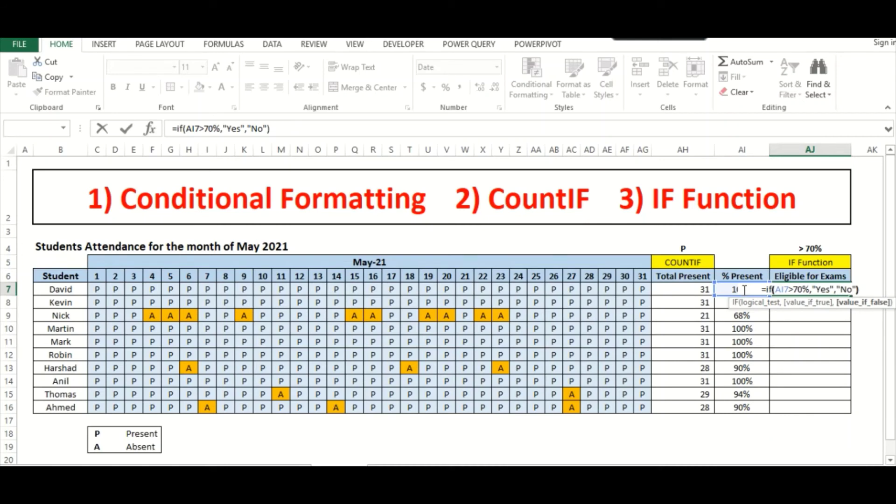
key("Return")
Fill the eligibility formula down to AJ16: Yes for all except the 68% student.
left_click(823, 289)
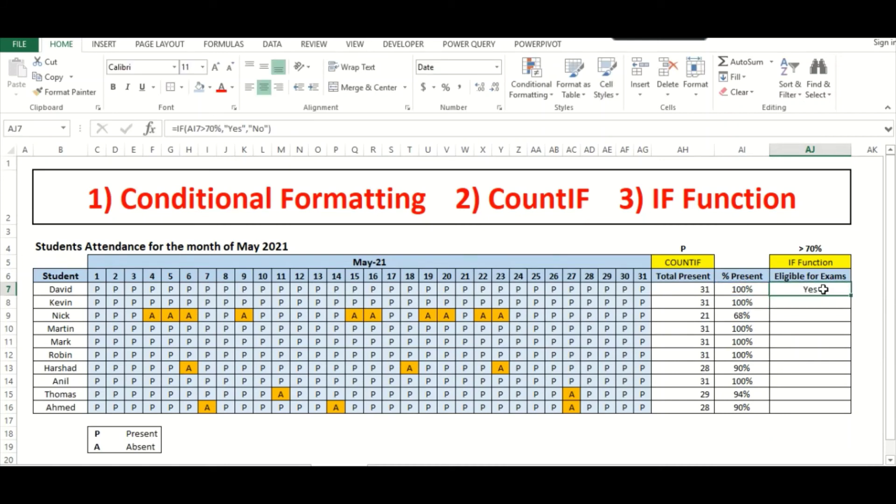
left_click_drag(851, 295, 857, 416)
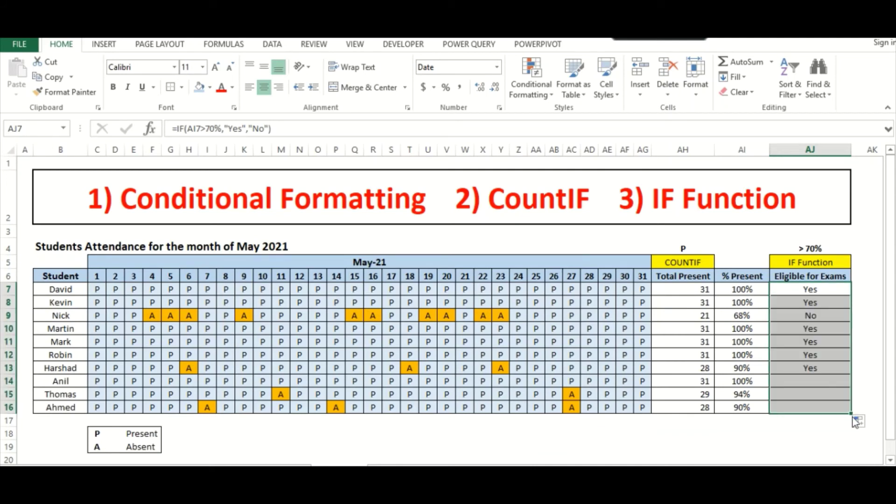
left_click(824, 435)
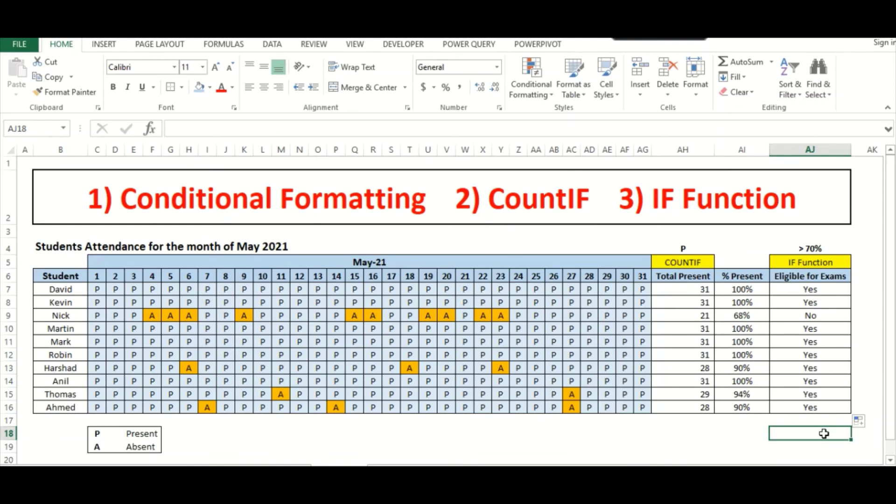